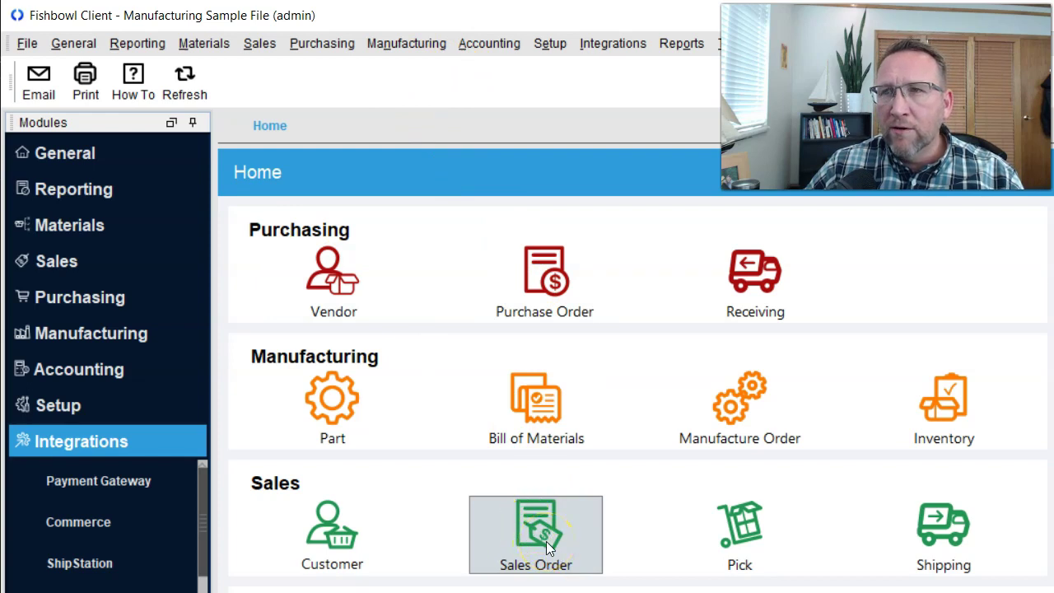
Step: Open the Sales Order module and start a new sales order
click(40, 263)
click(74, 301)
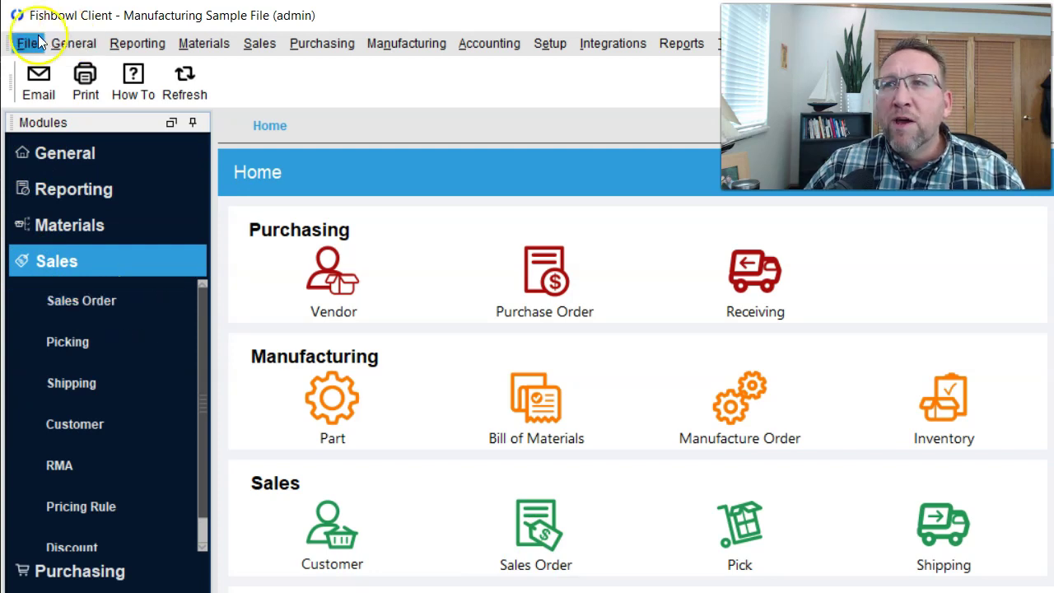
click(257, 45)
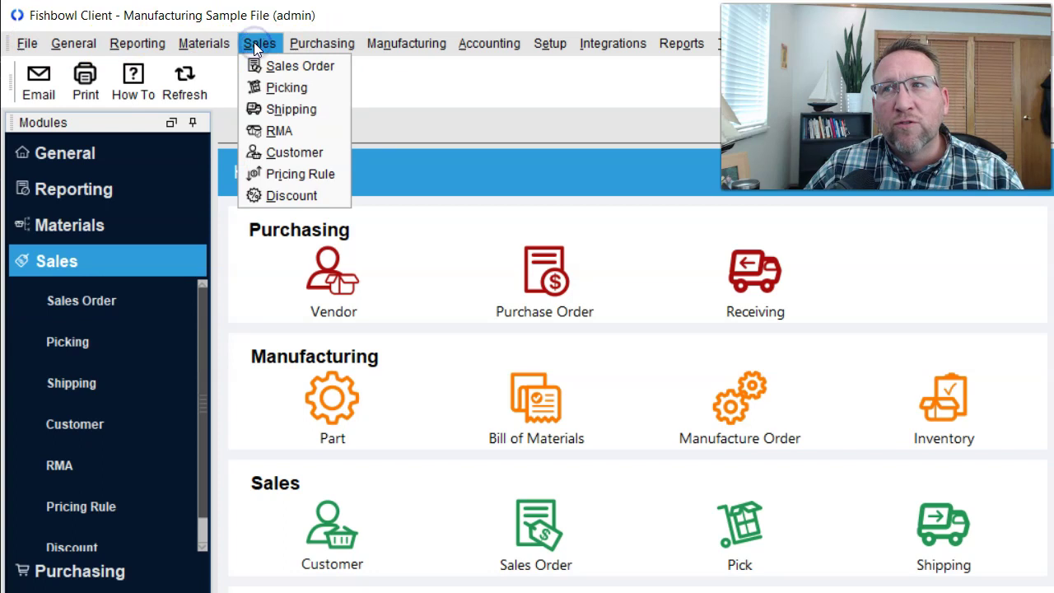
click(299, 68)
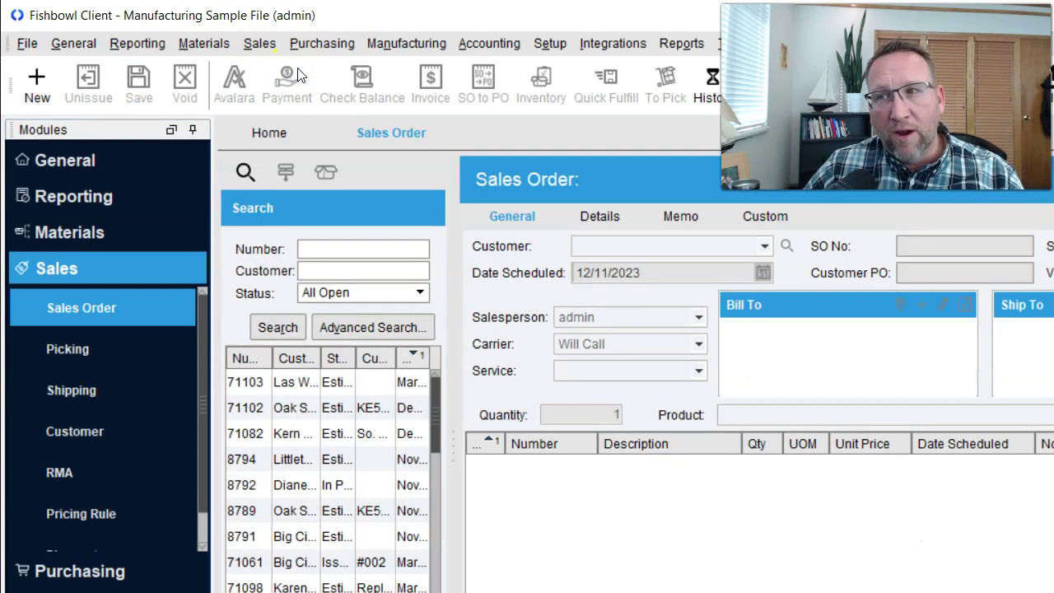
click(37, 83)
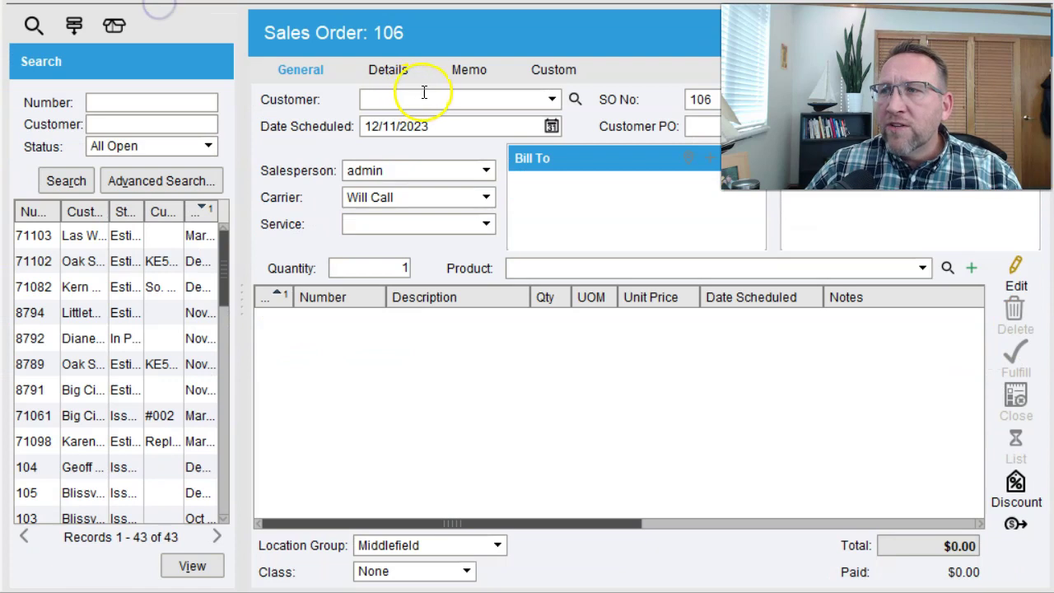
Step: Assign the individual customer listed under Retail Homeowners to the new sales order
click(638, 243)
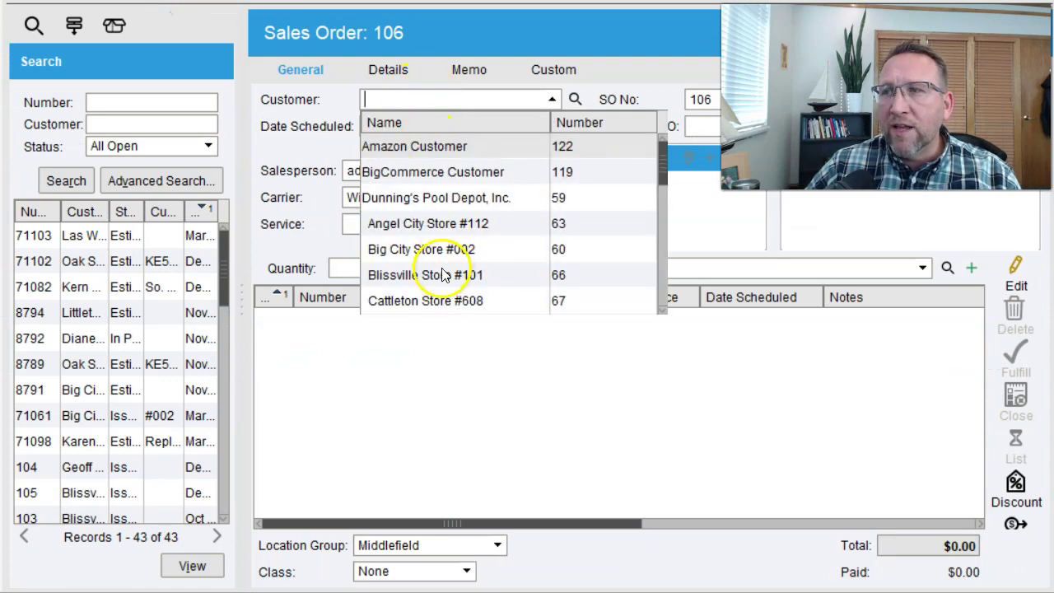
text(r)
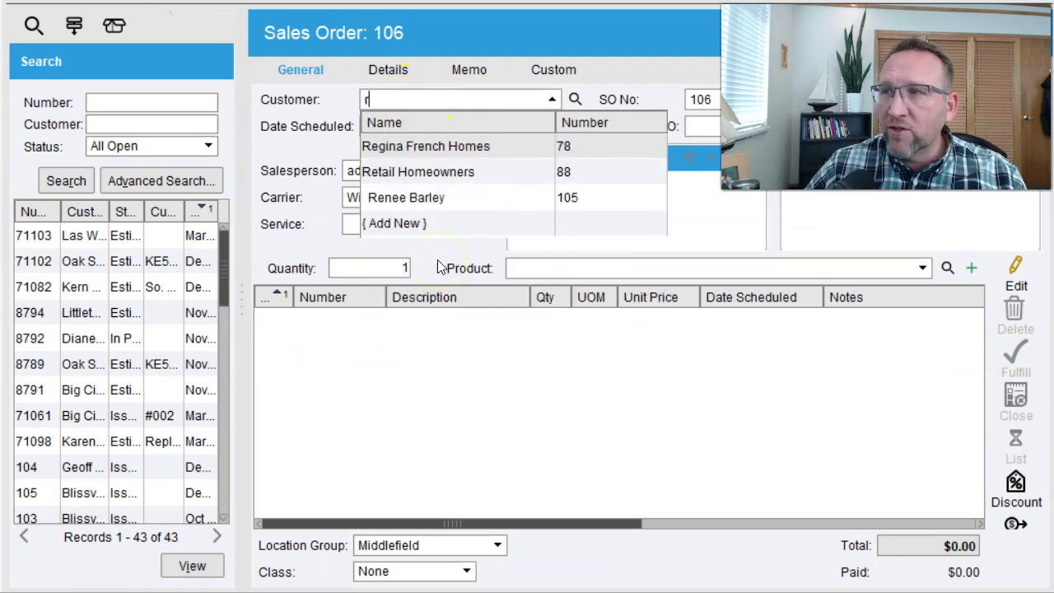
click(412, 198)
Step: Add 4 units of product DRPE (PowerTrak, Drive Pedestal) to the order despite the insufficient inventory
click(394, 268)
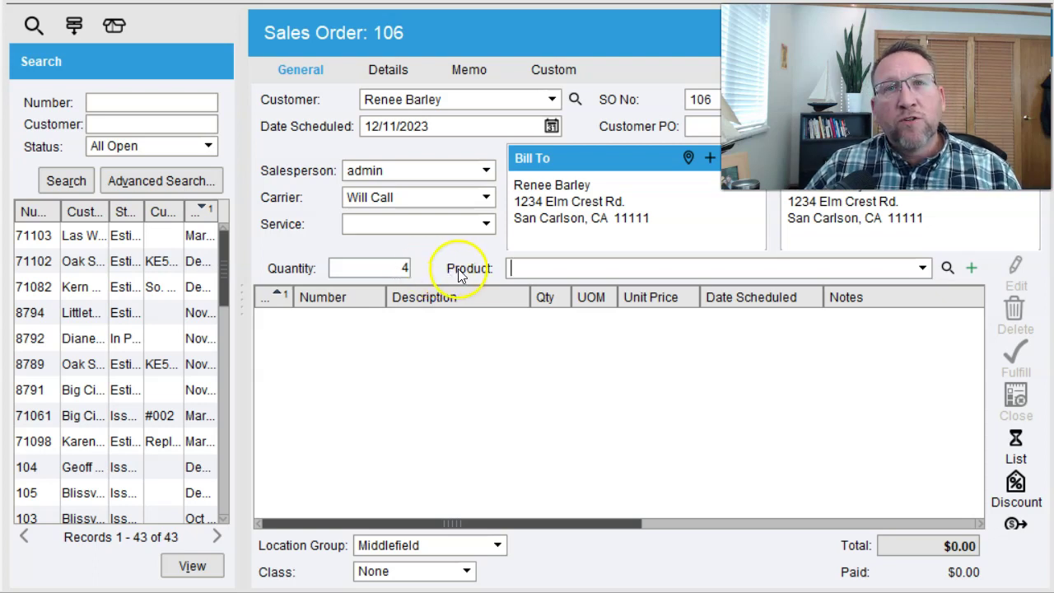
click(554, 267)
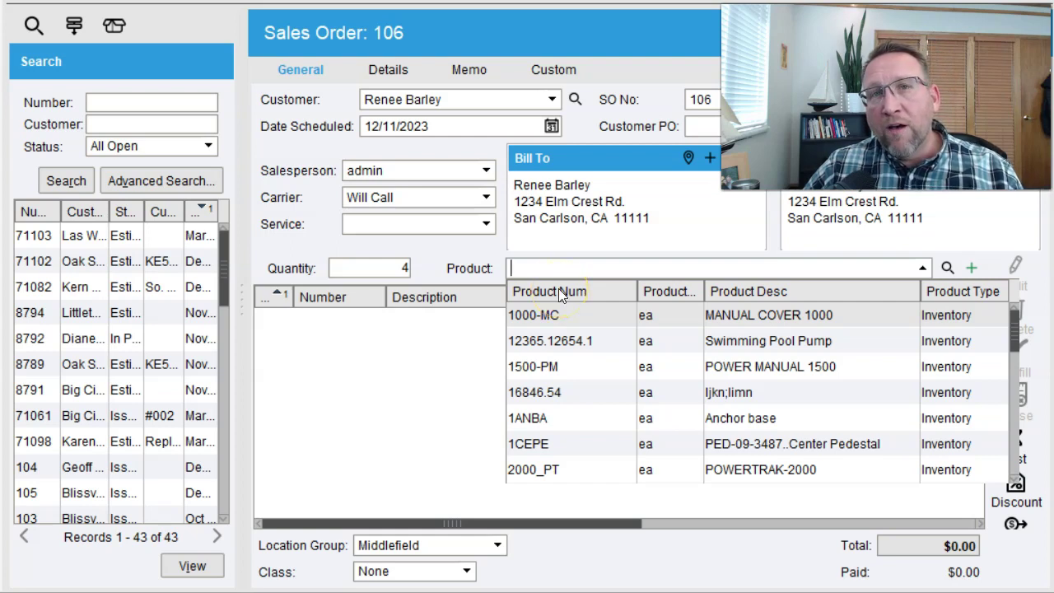
text(d)
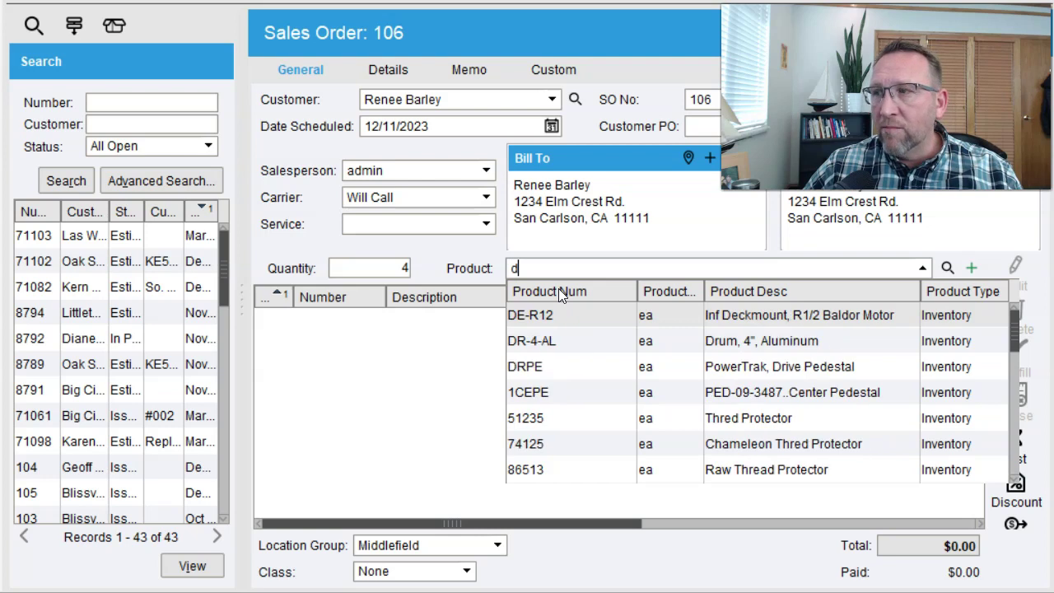
click(544, 370)
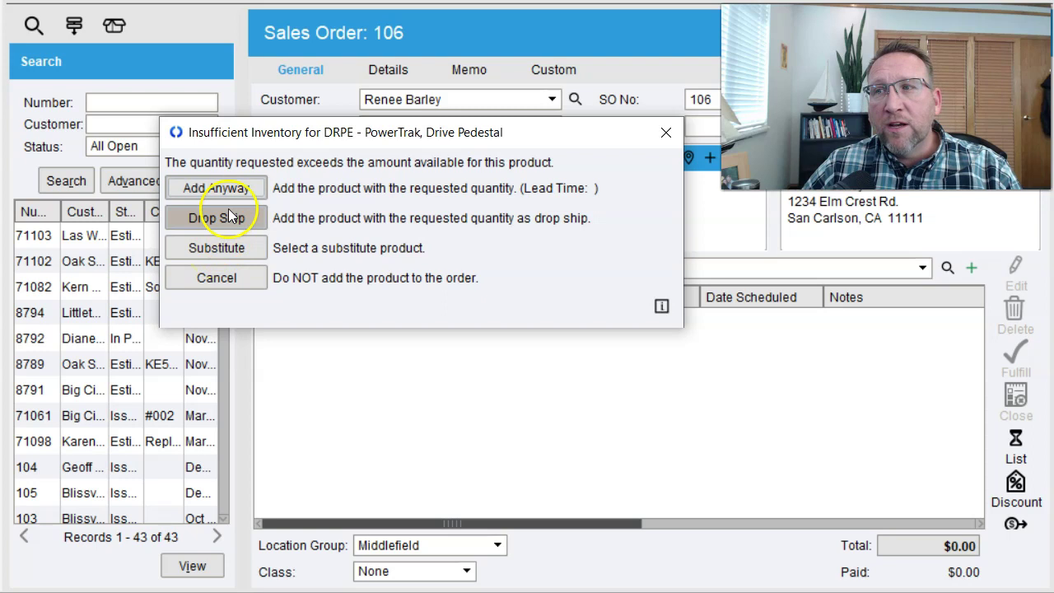
click(237, 189)
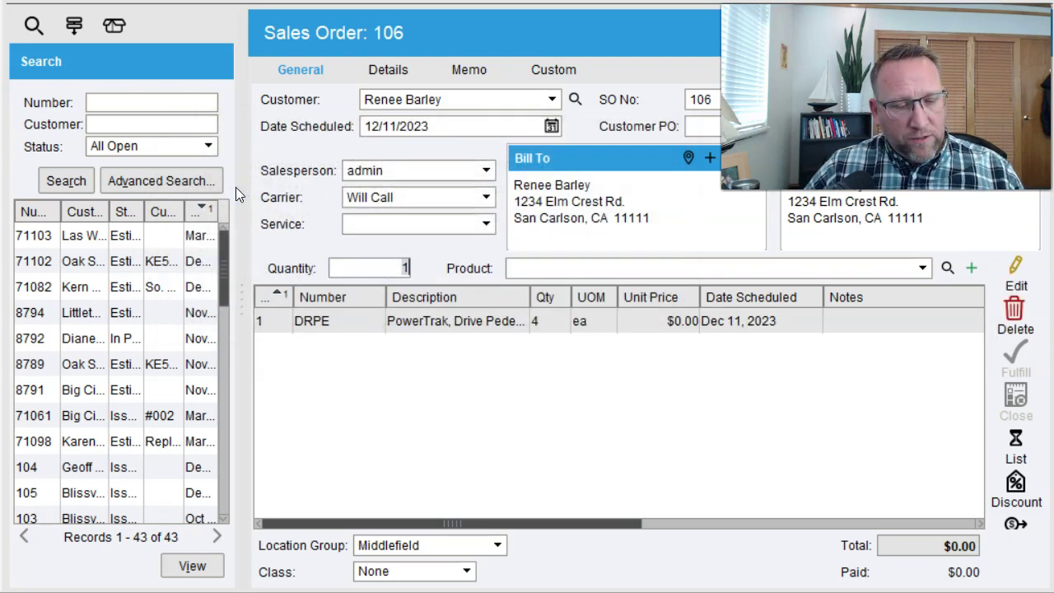
Step: Add 5 units of product 1ANBA (Anchor base) to the order
text(5)
click(532, 260)
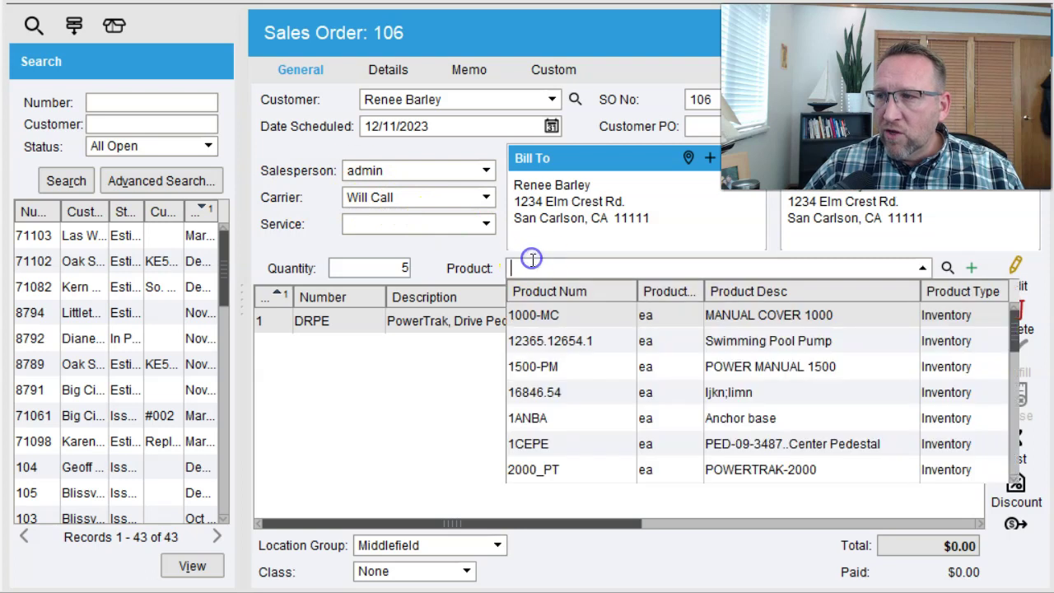
click(523, 418)
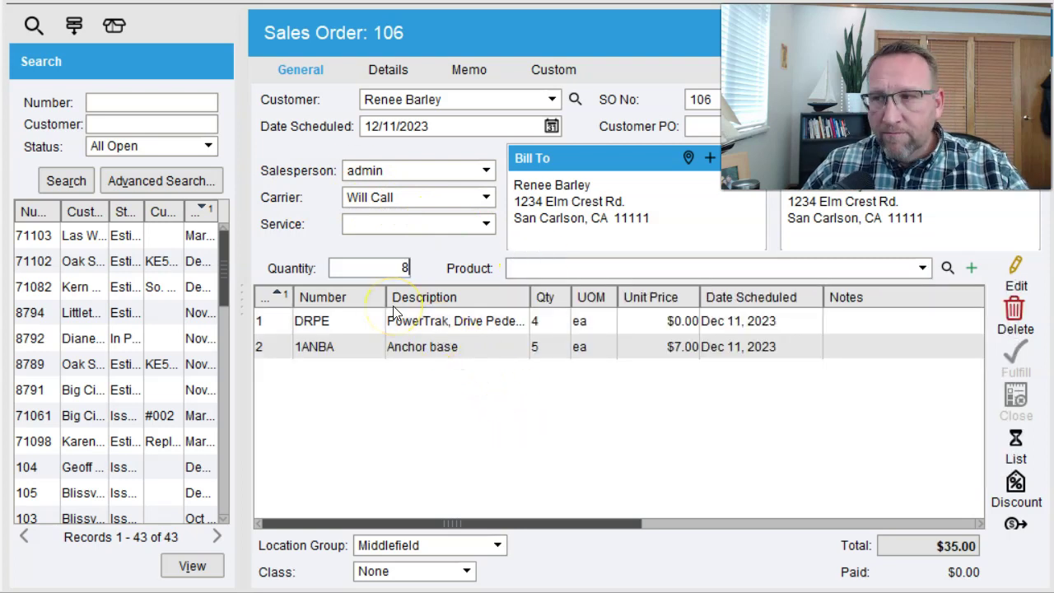
Step: Add 8 units of product 45651.216.15 (Swimming Pool Pump) to the order despite the insufficient inventory
click(536, 263)
scroll(523, 412, down, 5)
click(527, 418)
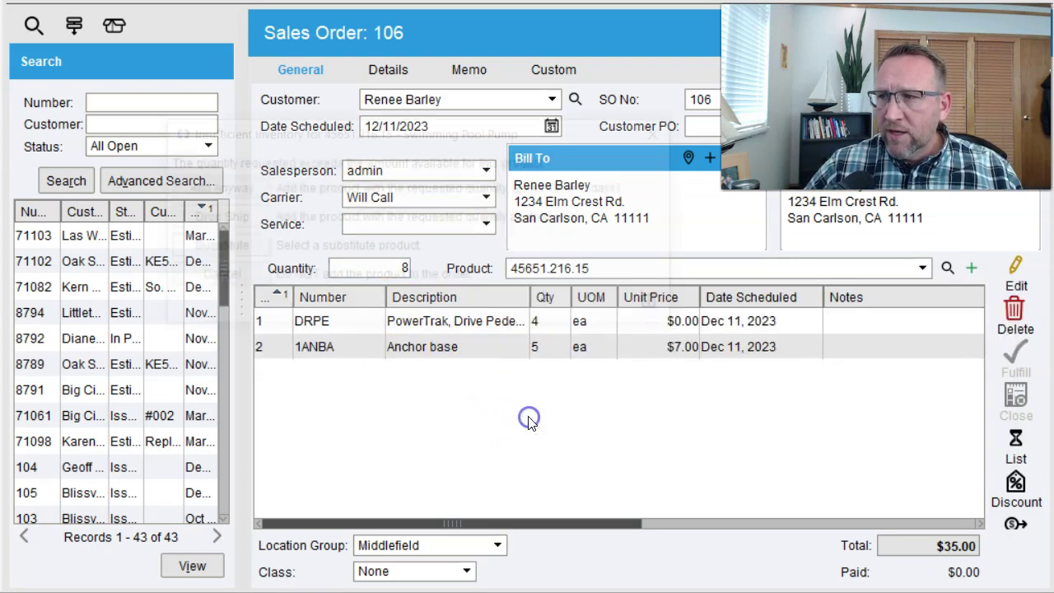
click(210, 190)
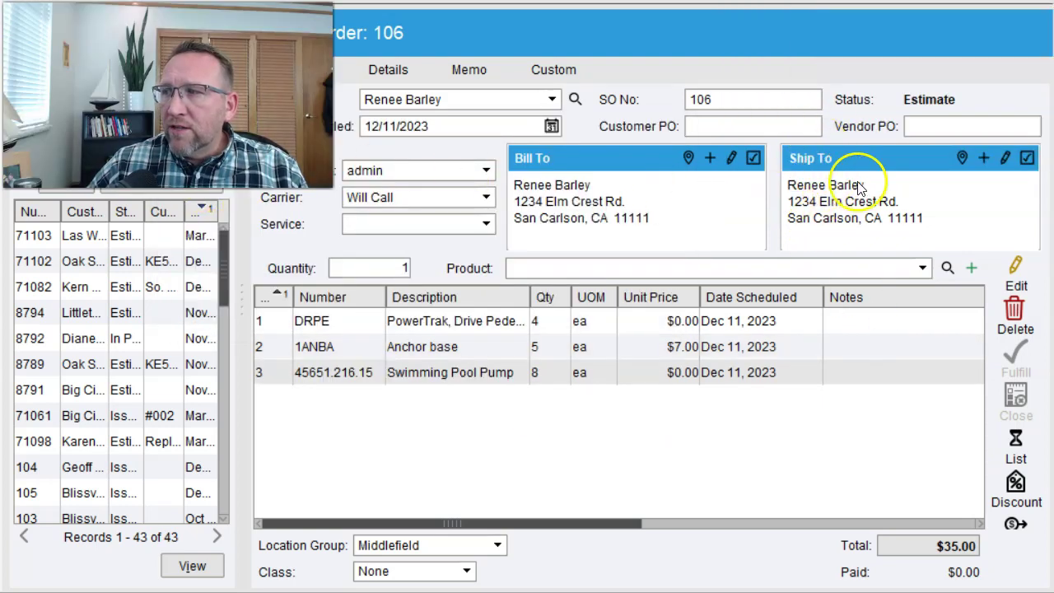
click(443, 546)
click(618, 429)
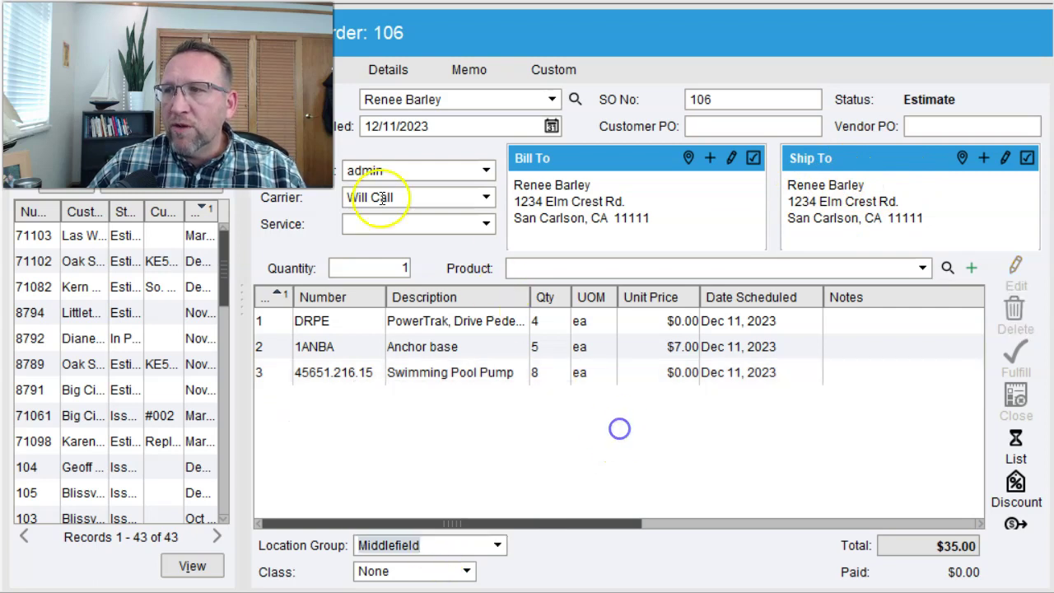
Step: Set the order's scheduled date to 12/19/2023 and apply it to all line items
click(551, 126)
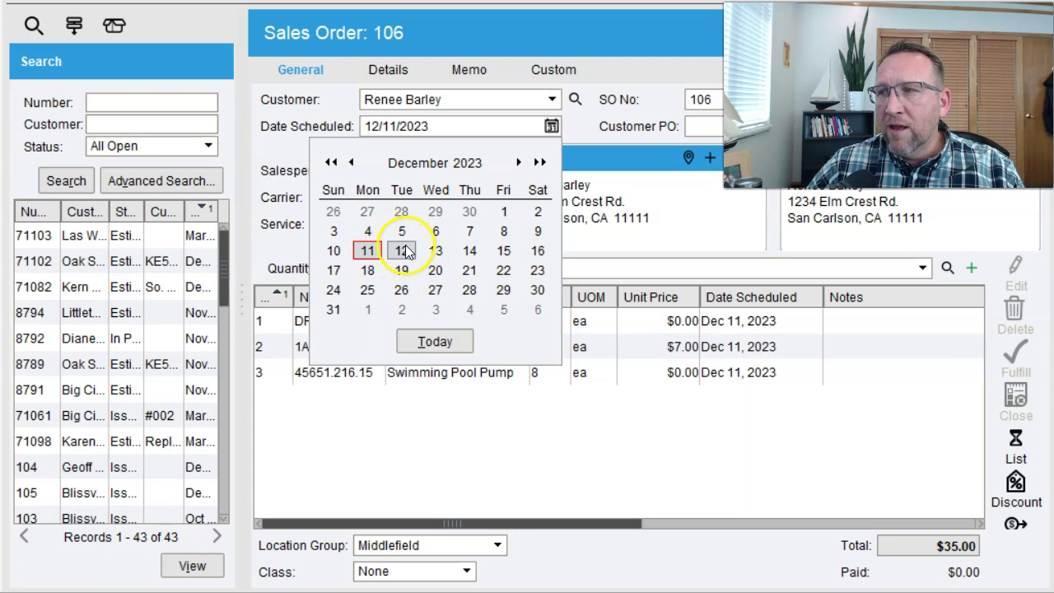
click(403, 275)
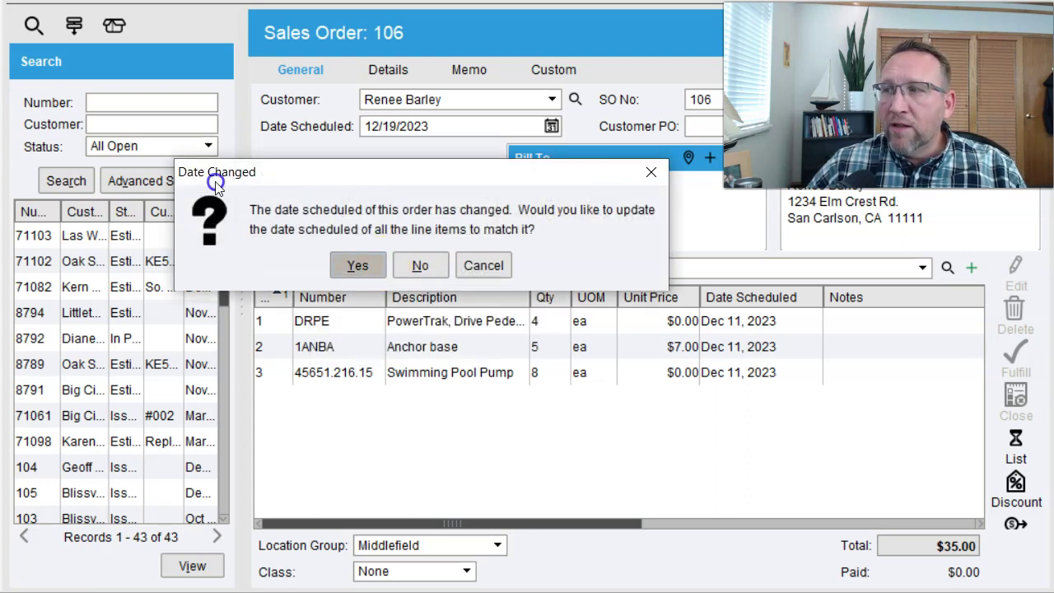
click(357, 265)
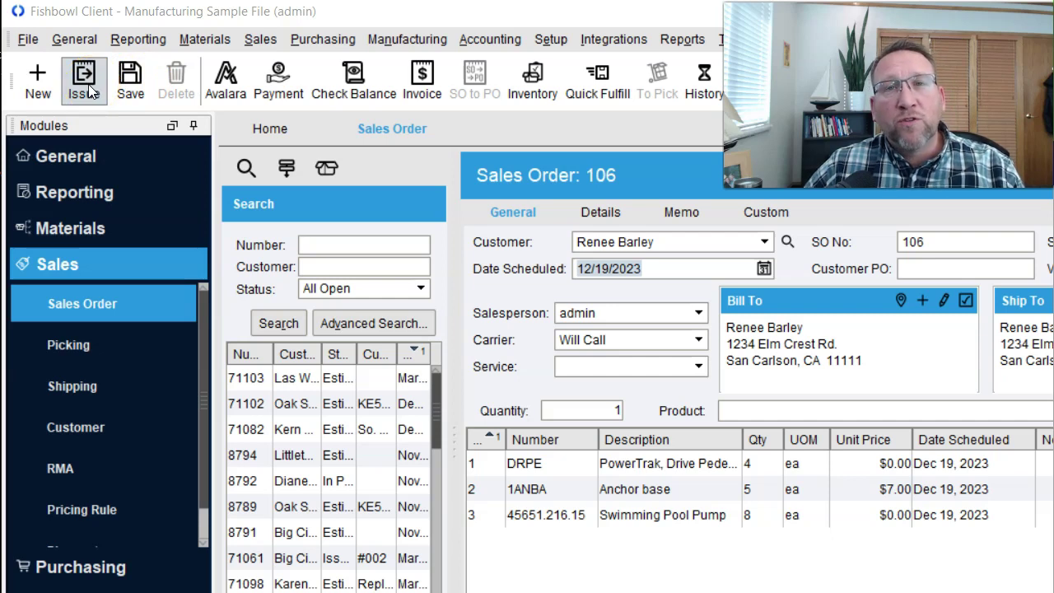
Step: Issue sales order 106 and agree to send the order email
click(86, 86)
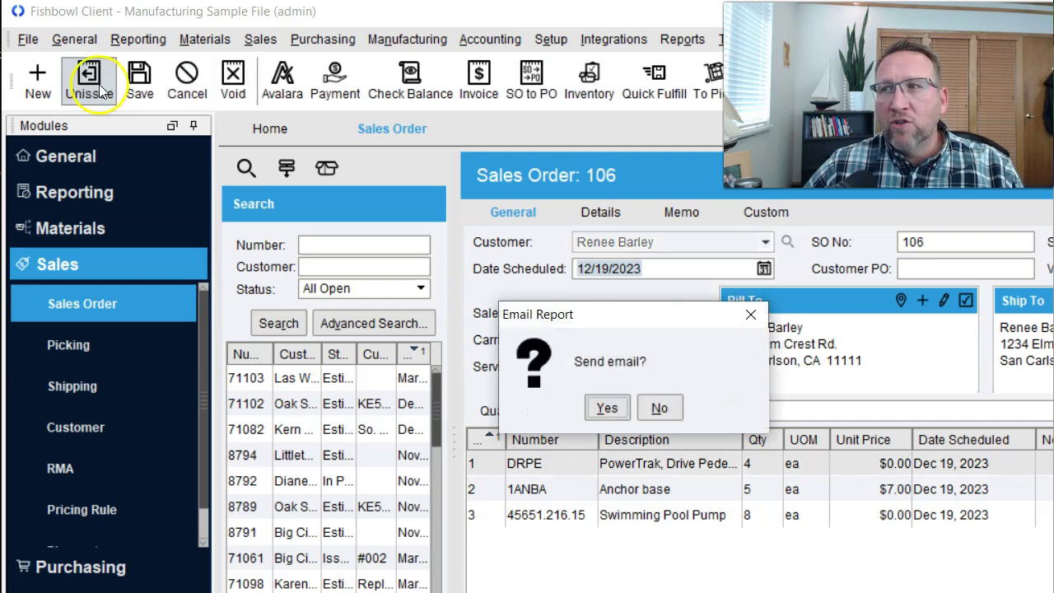
click(606, 409)
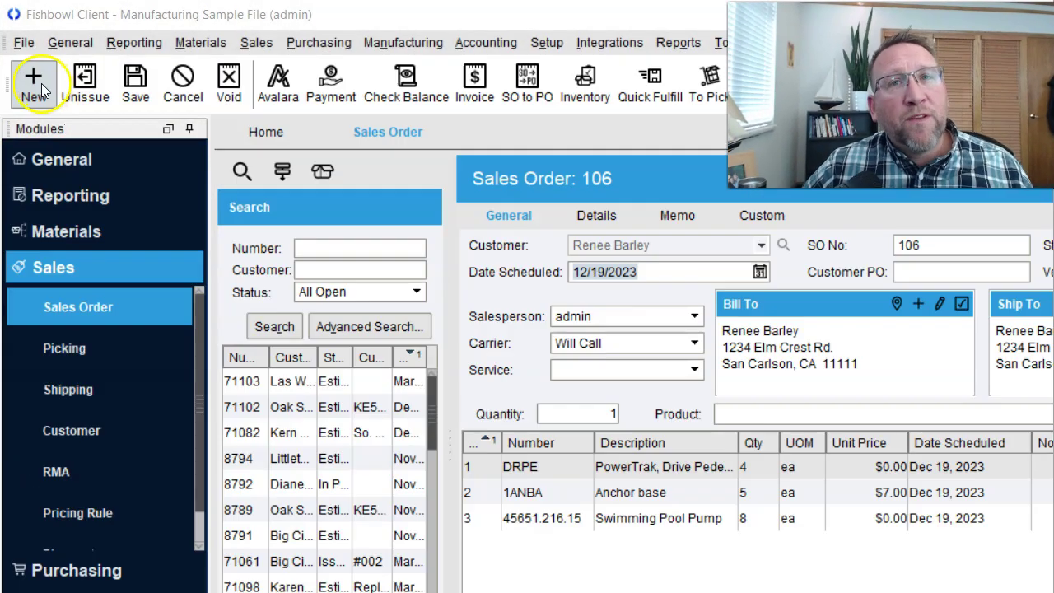
Step: Create another new sales order and set its customer to Pinion Way
click(41, 83)
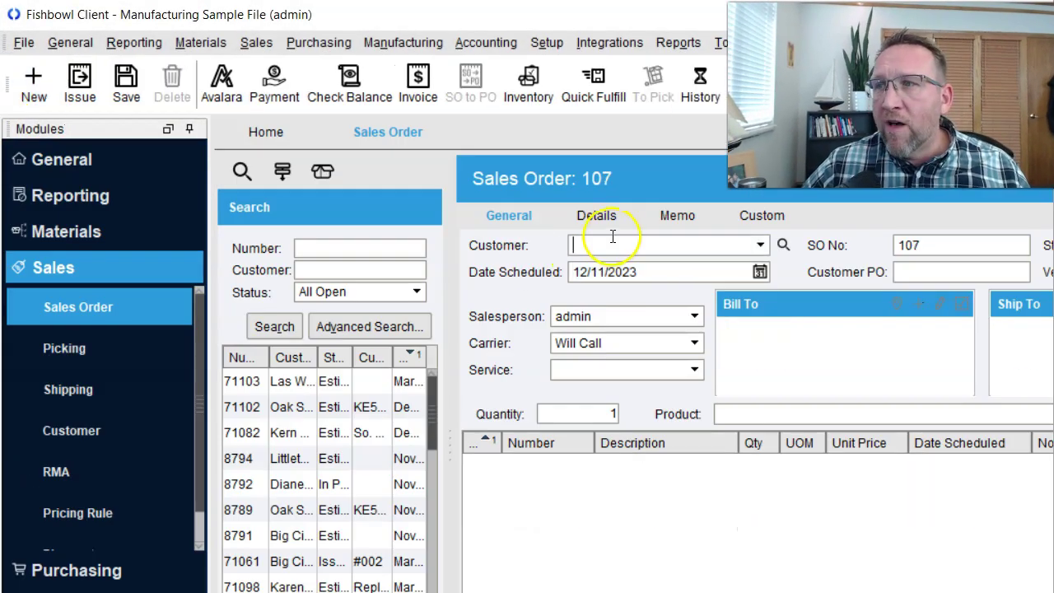
click(617, 242)
scroll(651, 346, down, 10)
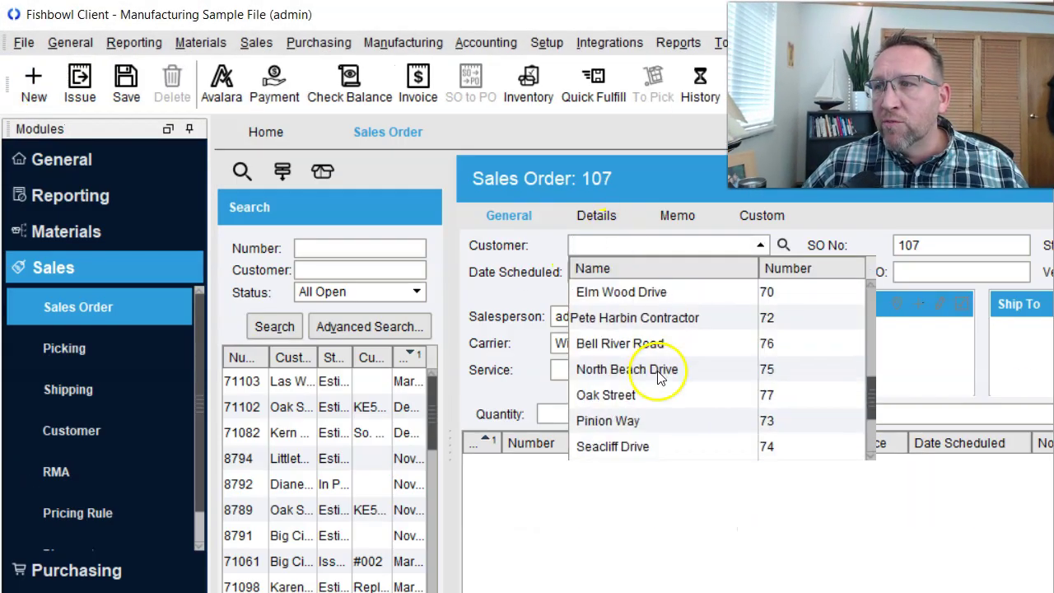
click(659, 418)
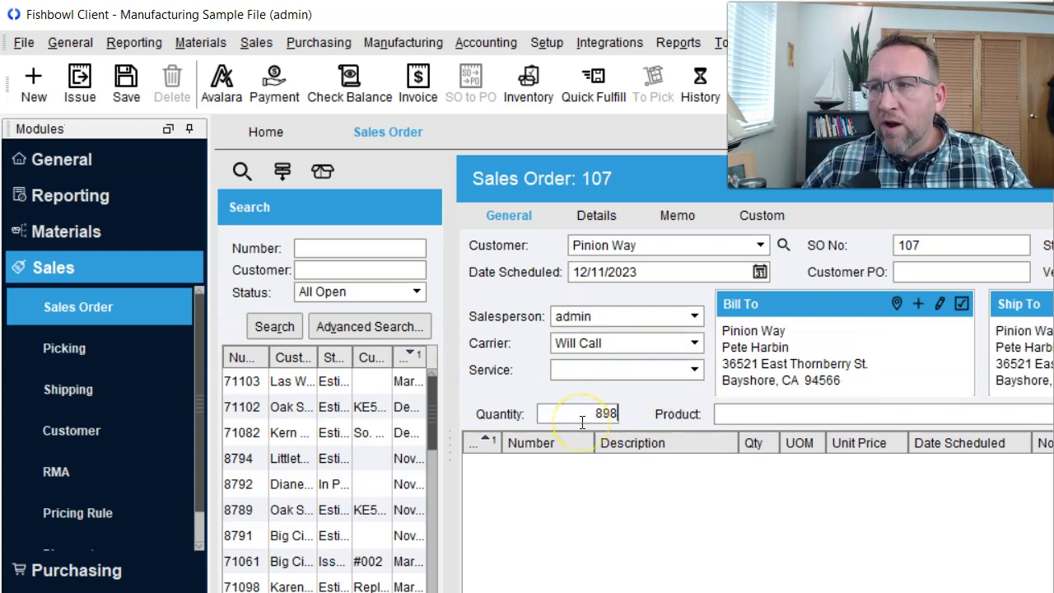
Step: Add 898 units of product 65412 (o ring) and issue the order, closing the email draft without sending it
click(766, 415)
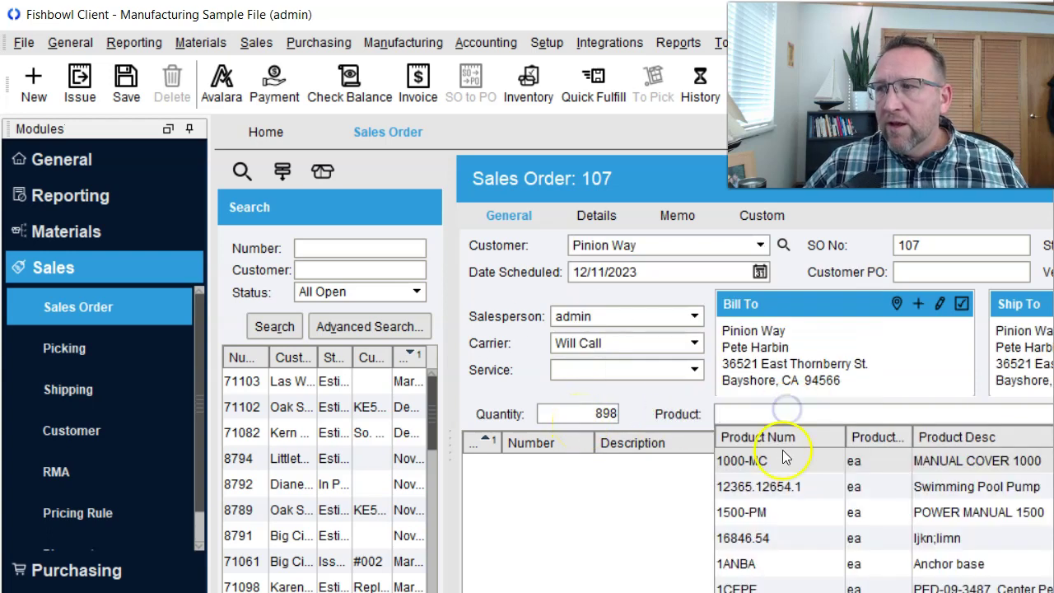
click(770, 516)
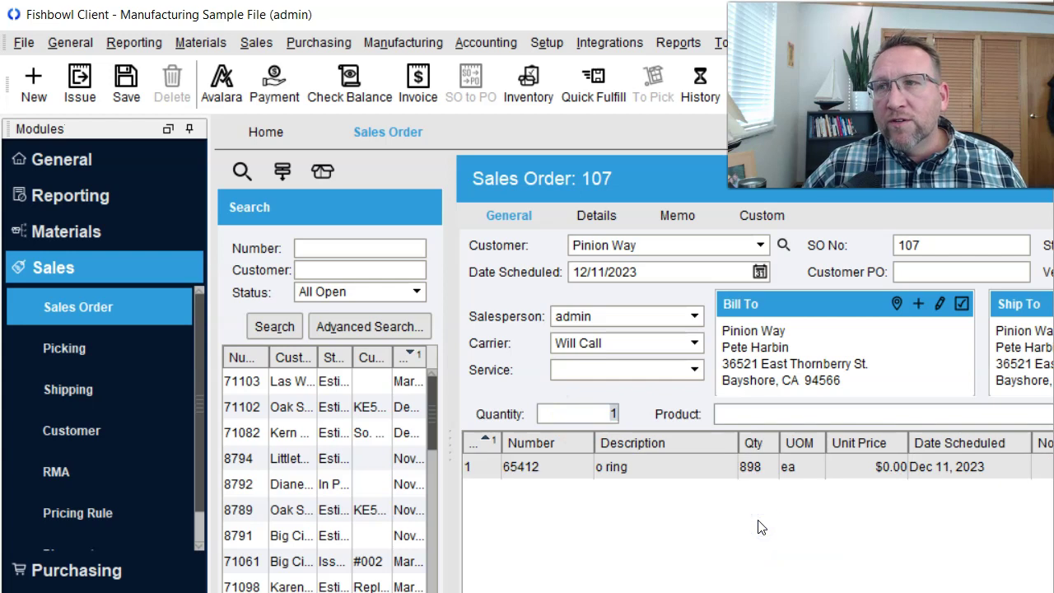
click(83, 79)
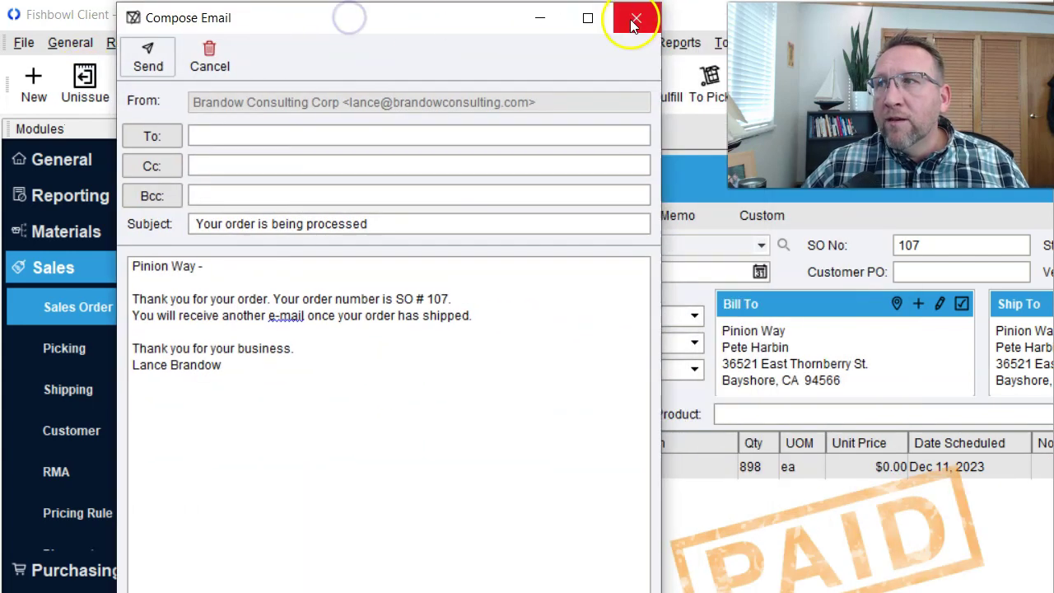
click(626, 18)
Step: Set the scheduled date of sales order 107 to 12/13/2023 and update its line item to match
click(554, 154)
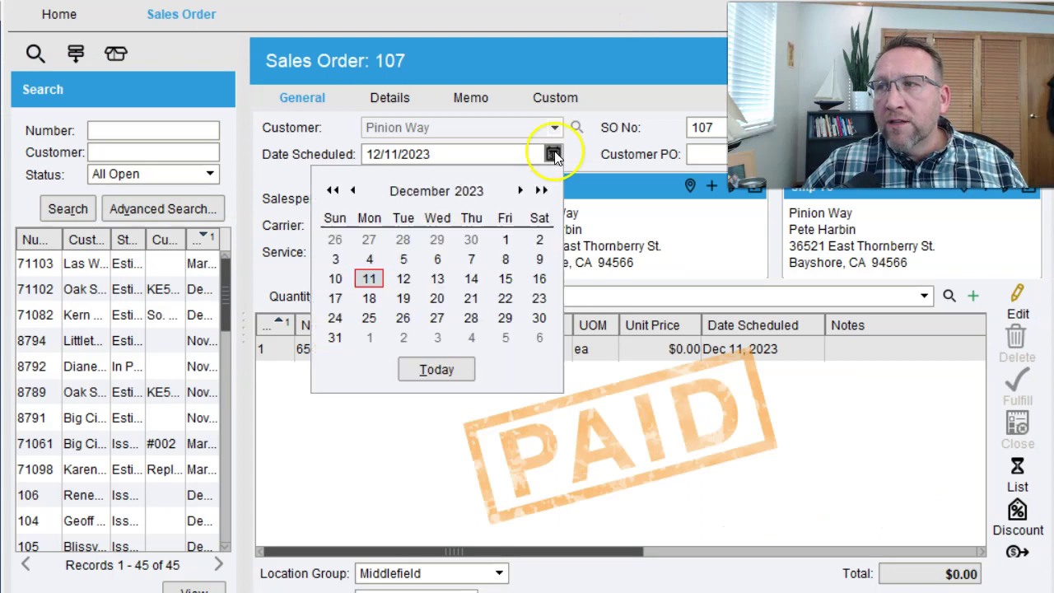
click(437, 279)
click(360, 357)
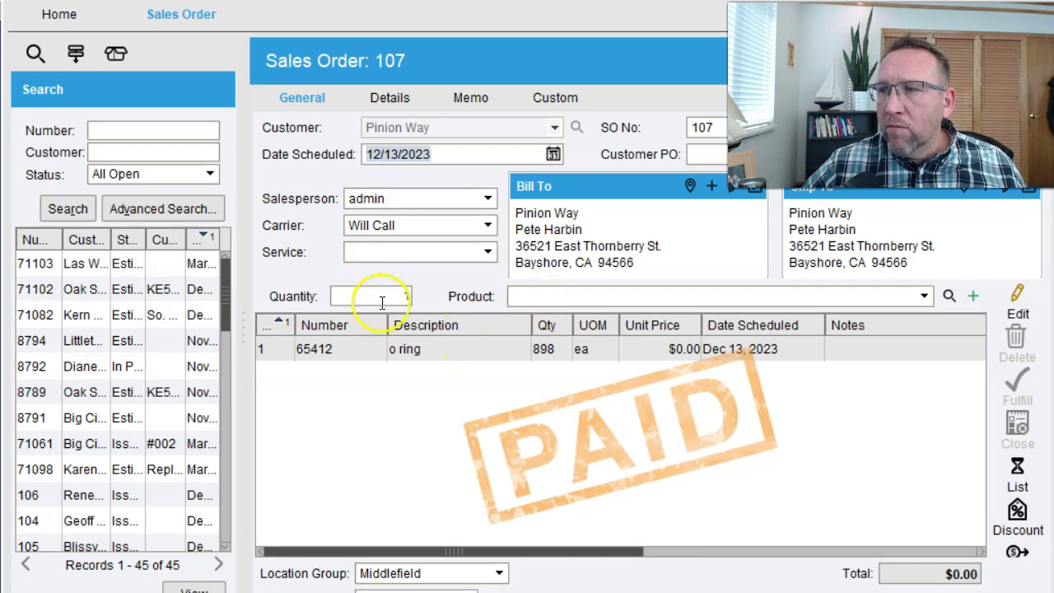
Step: Add a second product to sales order 107 with a quantity of 8
click(391, 297)
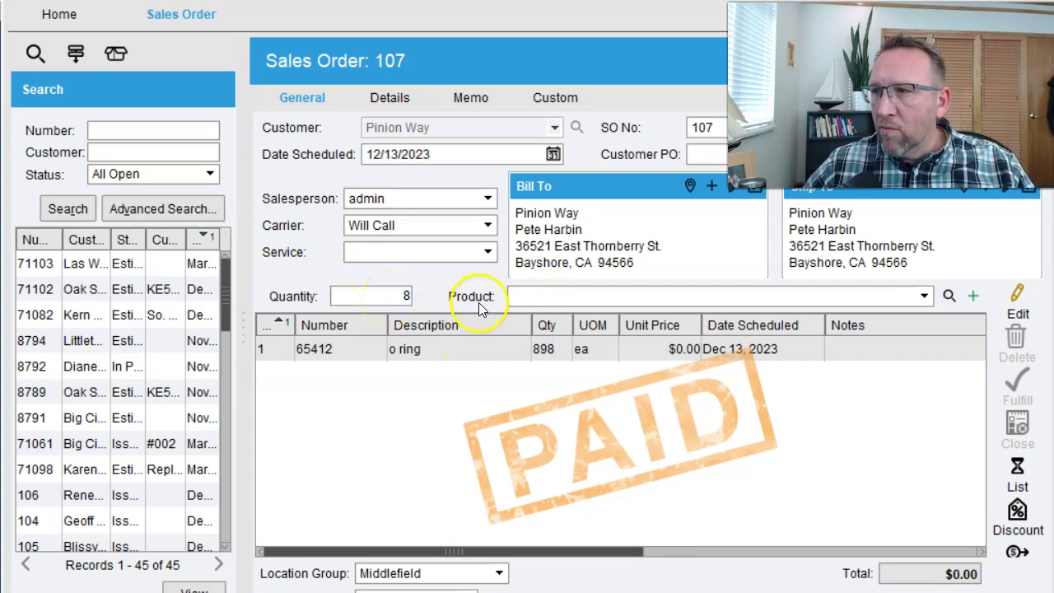
click(534, 295)
scroll(546, 348, down, 3)
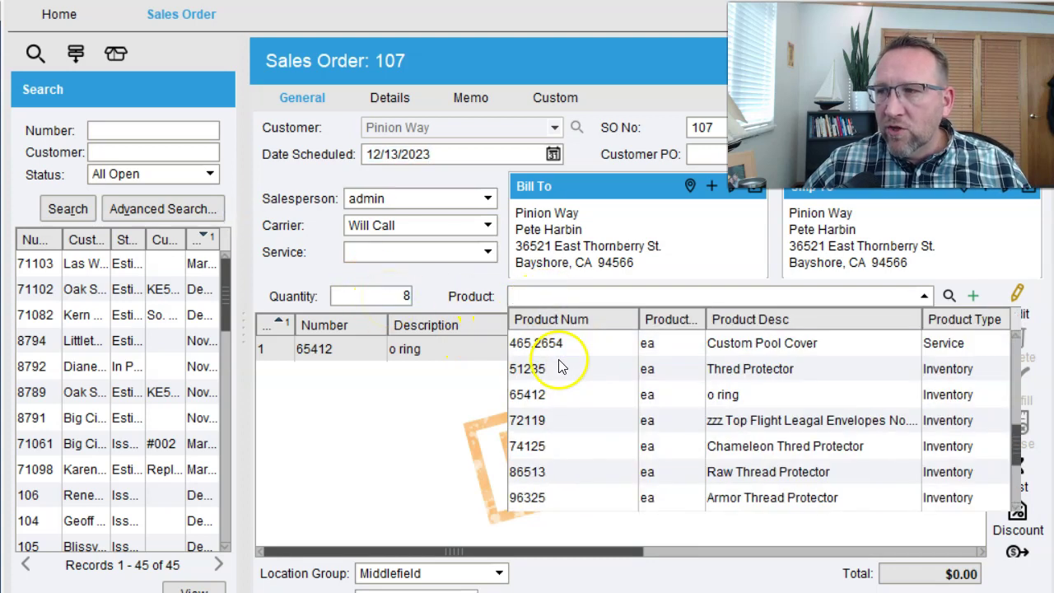
click(552, 412)
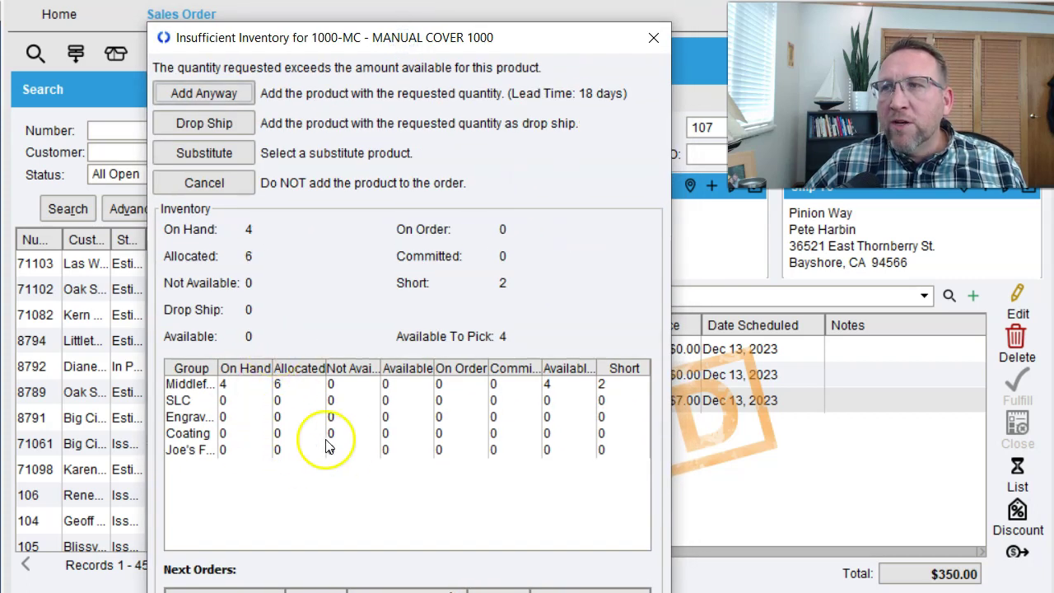
Step: Examine the inventory by location group and the next orders for product 1000-MC (MANUAL COVER 1000)
drag(546, 43, 547, 0)
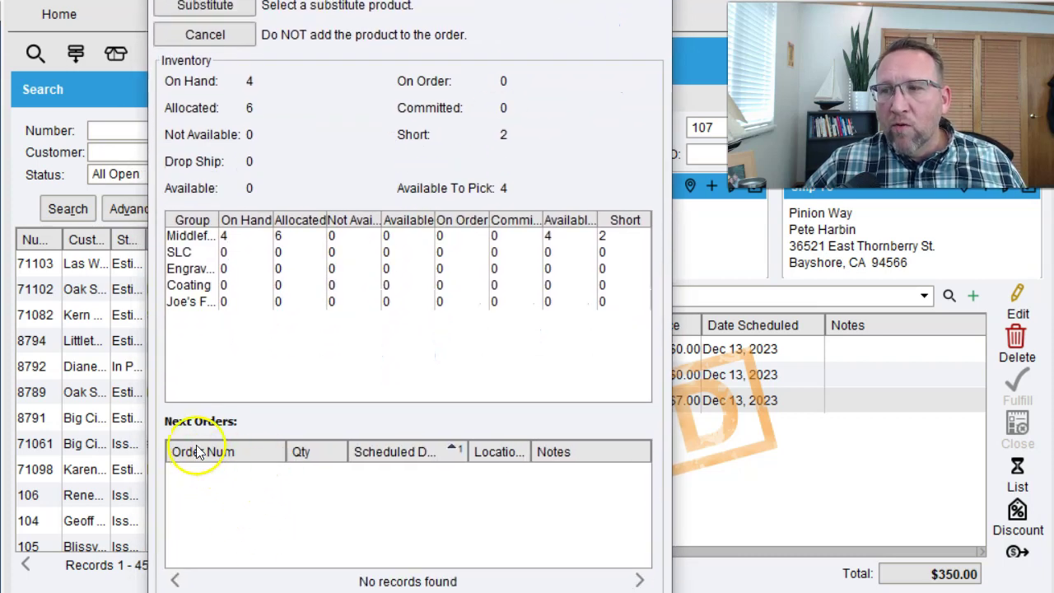